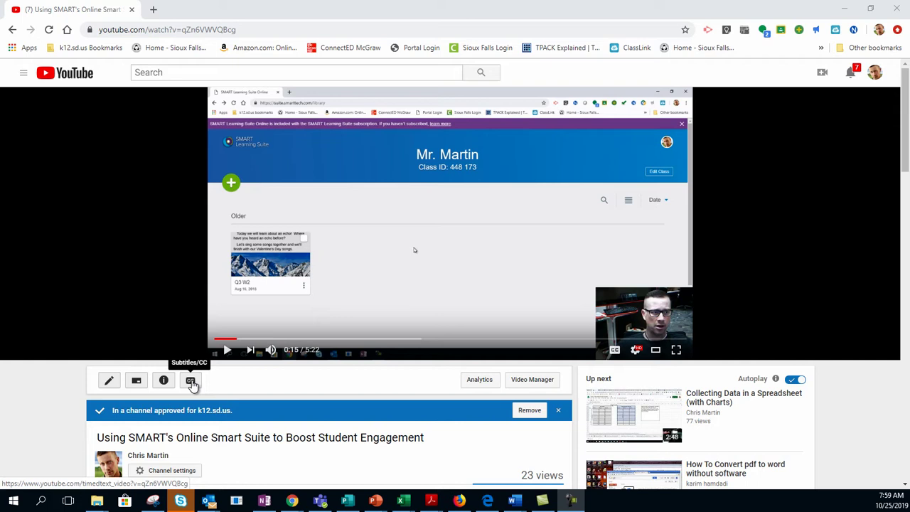
- Display the transcript of the video "Using SMART's Online Smart Suite to Boost Student Engagement"
scroll(192, 384, "down", 3)
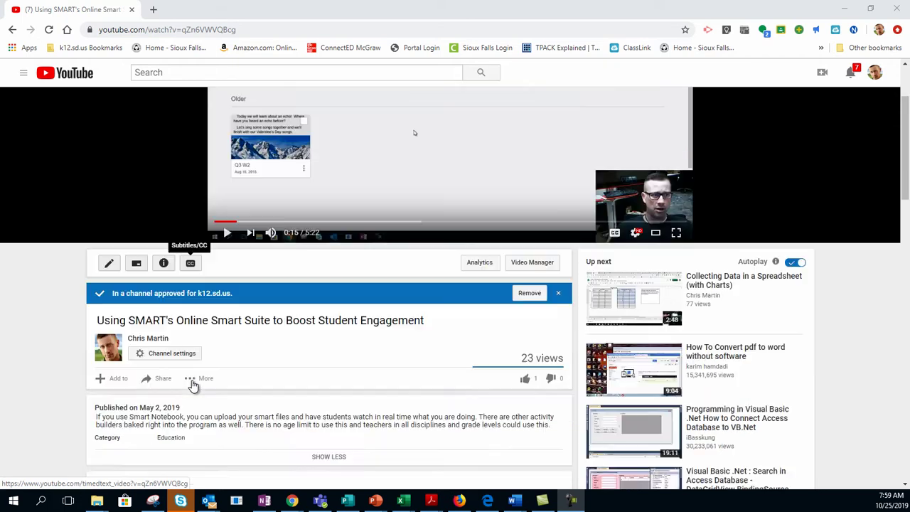
scroll(192, 386, "up", 3)
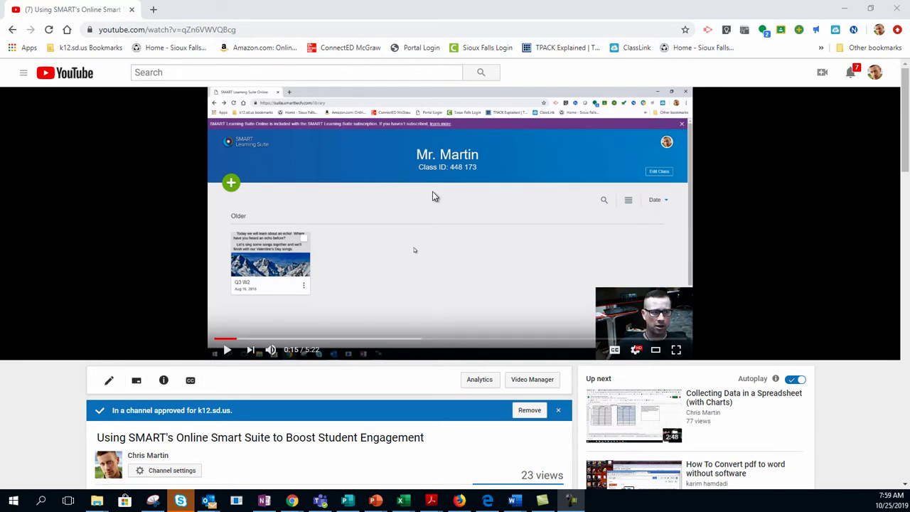
scroll(203, 370, "down", 2)
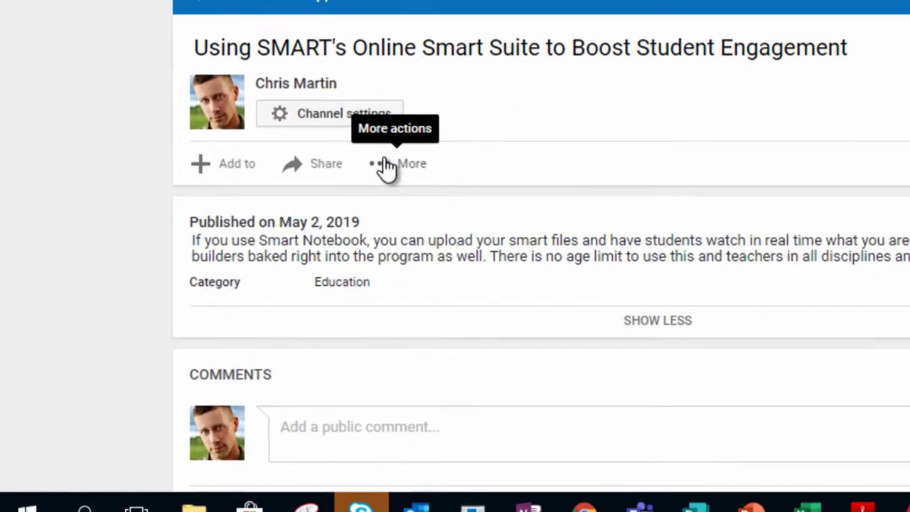
left_click(286, 243)
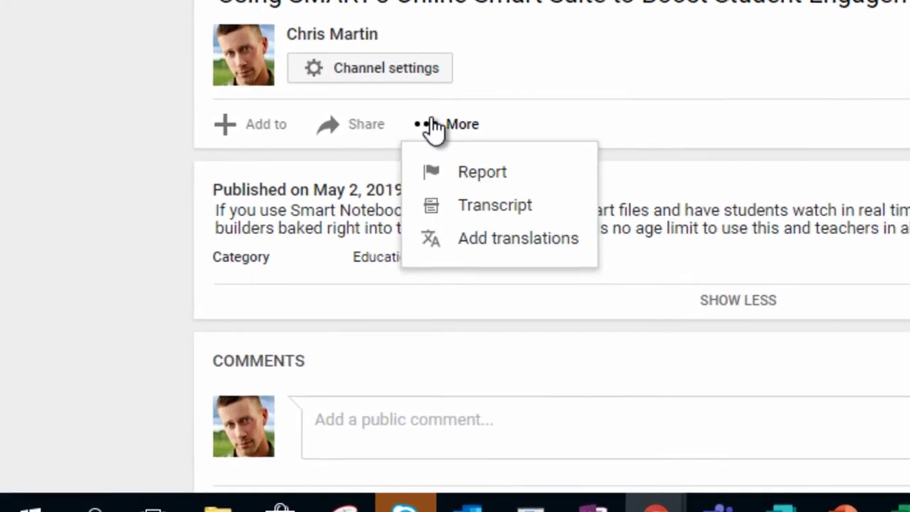
left_click(490, 205)
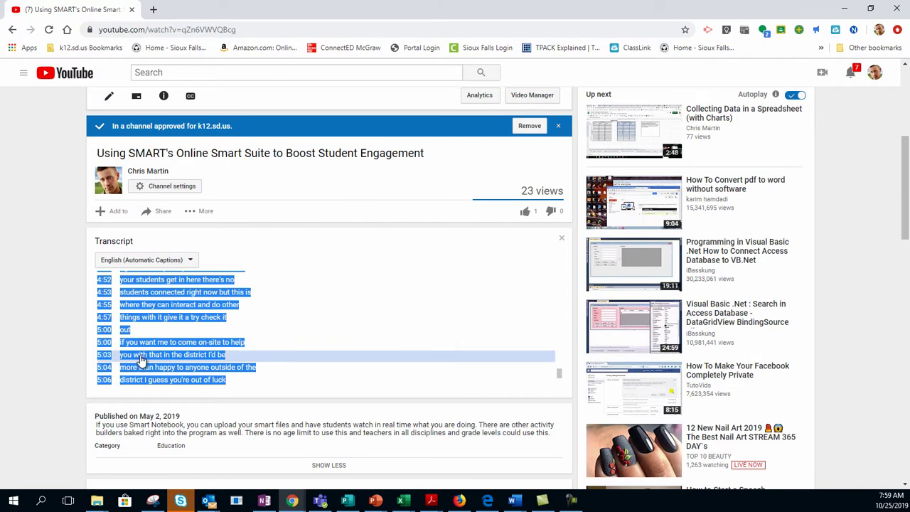
- Select the whole transcript from its last line up to the 0:00 line, including timestamps, and copy it
scroll(152, 360, "up", 15)
scroll(152, 359, "up", 5)
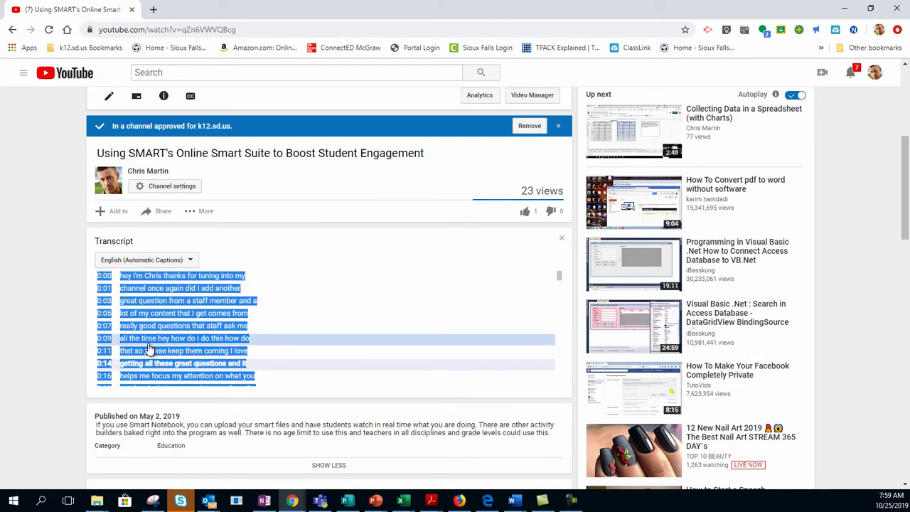
left_click(64, 297)
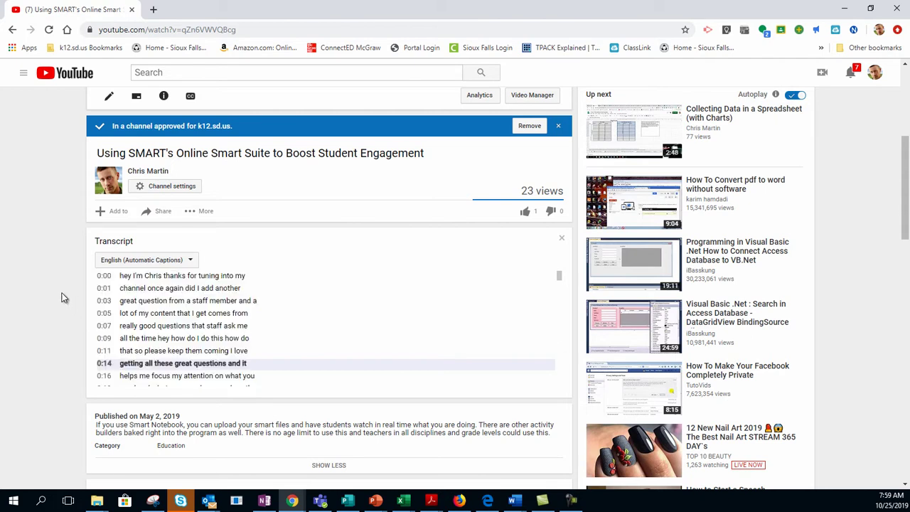
left_click_drag(89, 279, 169, 384)
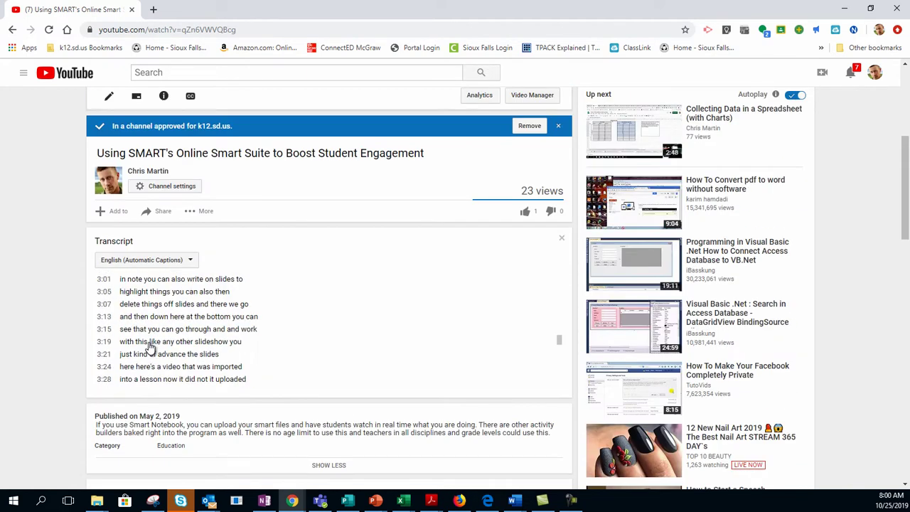
scroll(150, 348, "down", 10)
left_click_drag(187, 382, 102, 278)
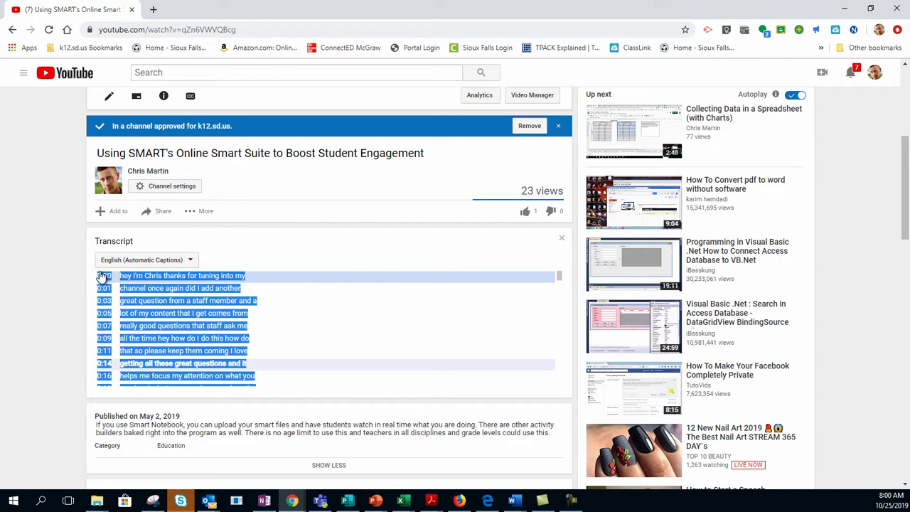
- Switch to the blank Word document Document2 and paste the copied transcript into it
left_click(515, 501)
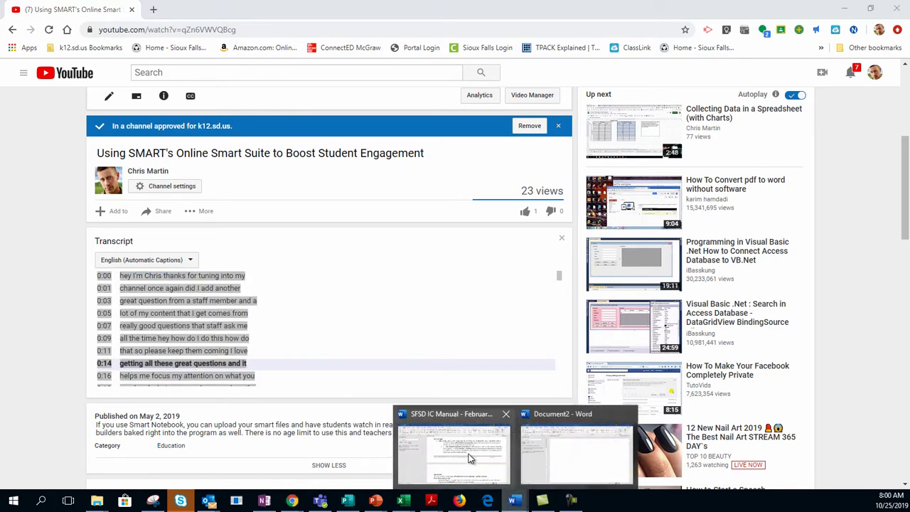
left_click(575, 448)
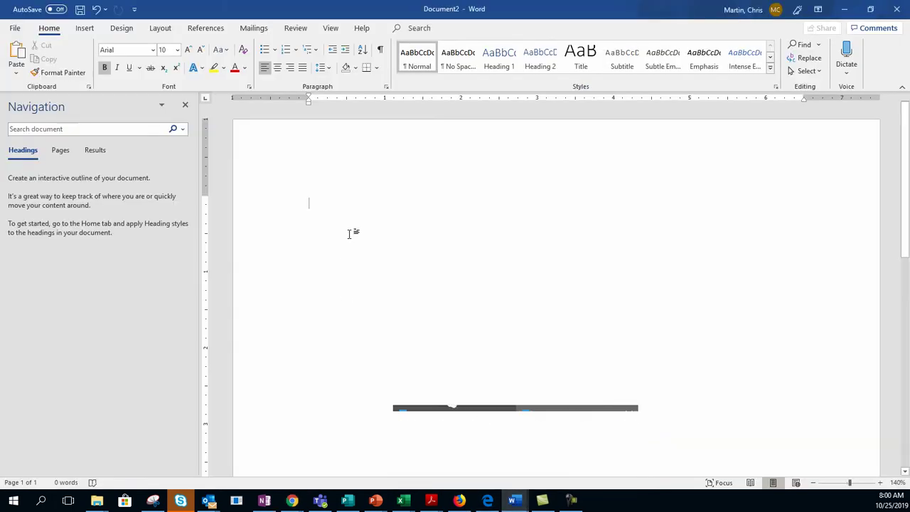
key("ctrl+v")
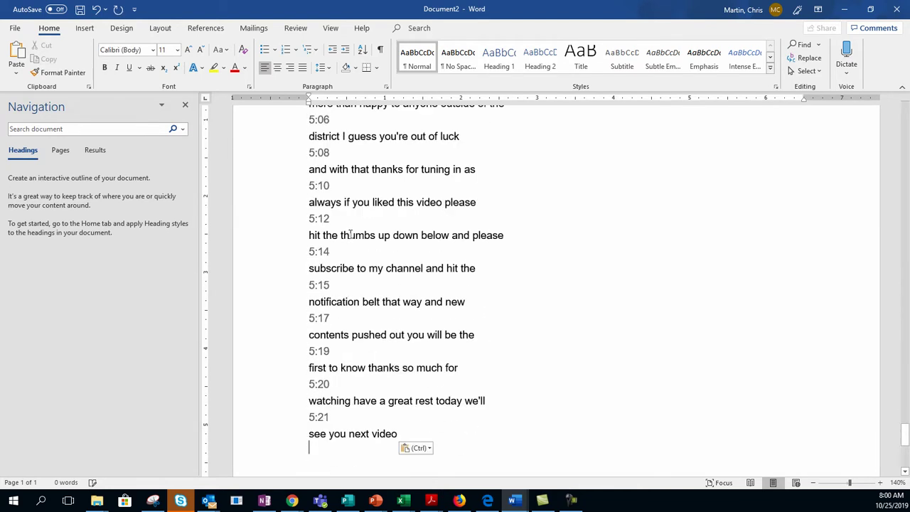
- Delete the first three timestamp lines, 0:00, 0:01 and 0:03, at the beginning of the pasted transcript
scroll(350, 235, "up", 20)
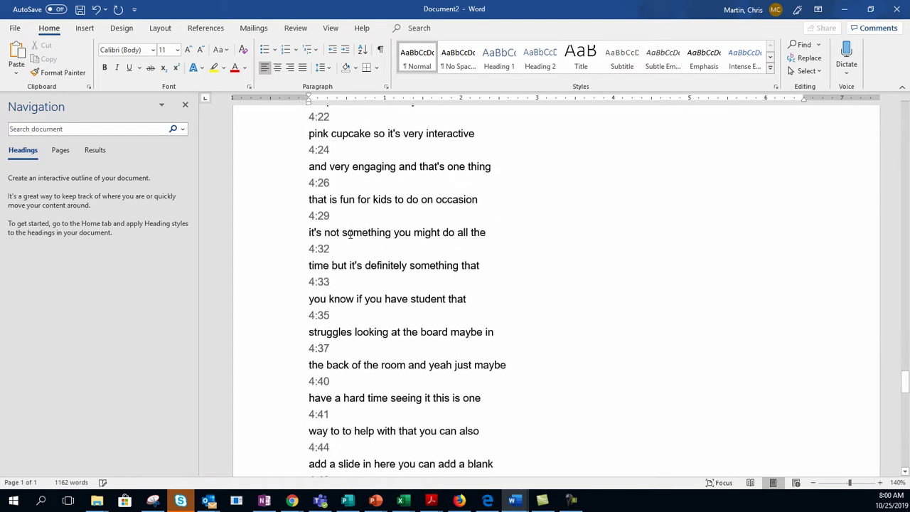
scroll(350, 235, "up", 20)
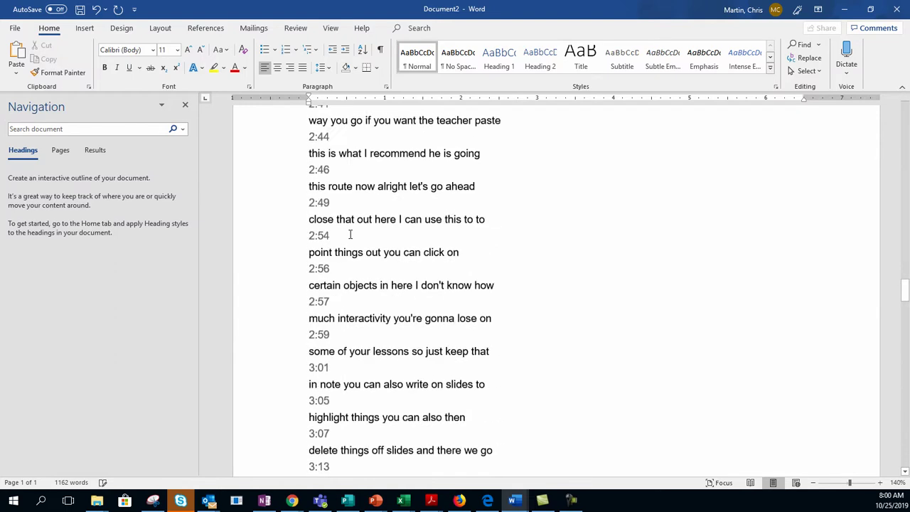
scroll(350, 234, "up", 20)
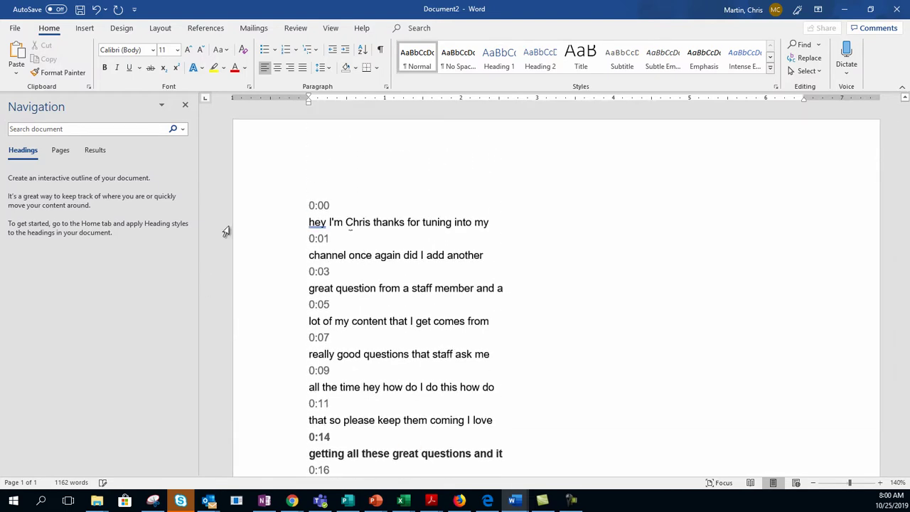
left_click(278, 206)
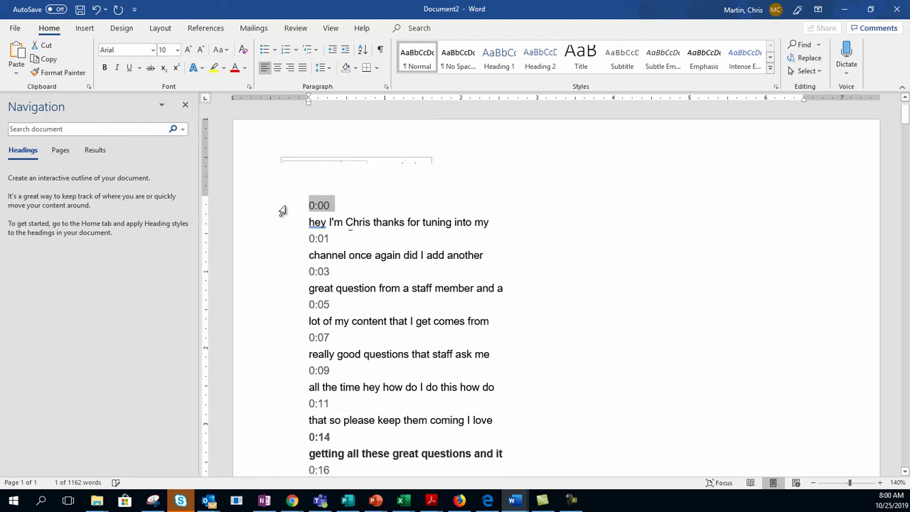
key("Delete")
left_click(286, 223)
key("Delete")
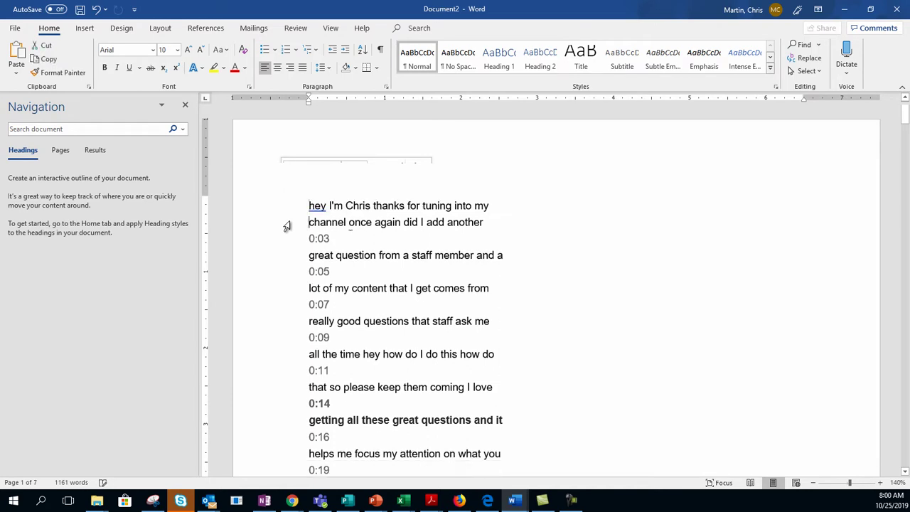
left_click(291, 241)
key("Delete")
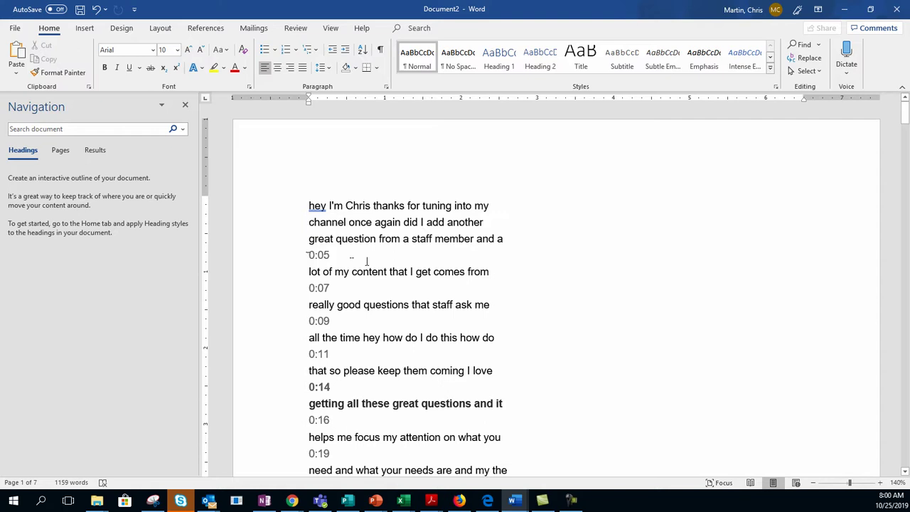
- Start a find-and-replace with an empty search term and wildcards enabled
key("ctrl+h")
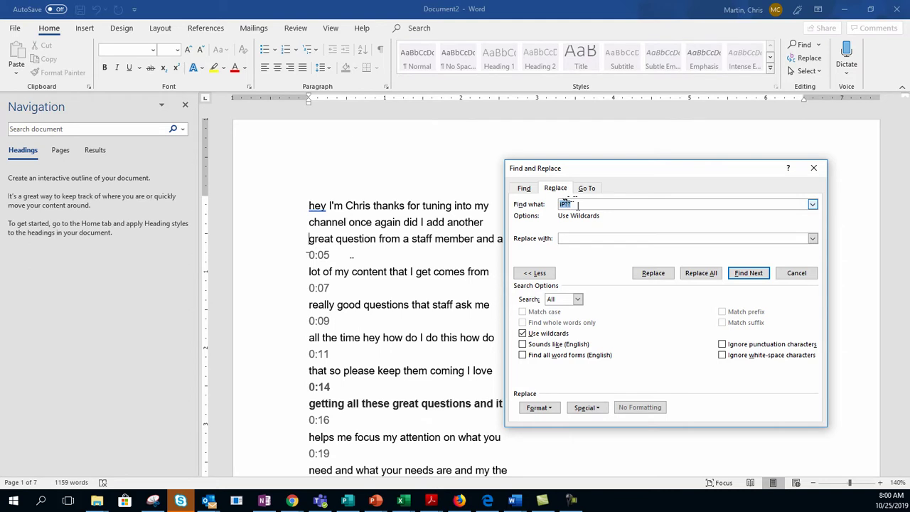
left_click(578, 205)
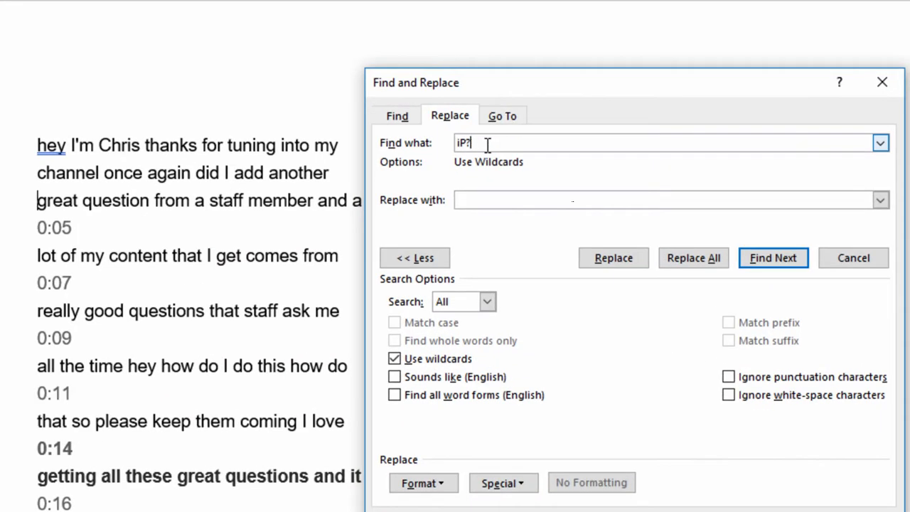
key("BackSpace")
key("BackSpace")
key("BackSpace")
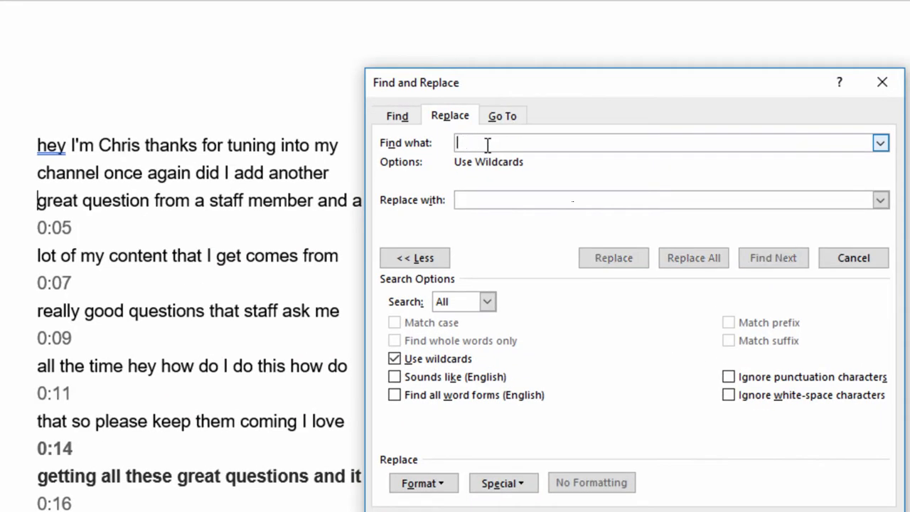
left_click(395, 358)
left_click(395, 357)
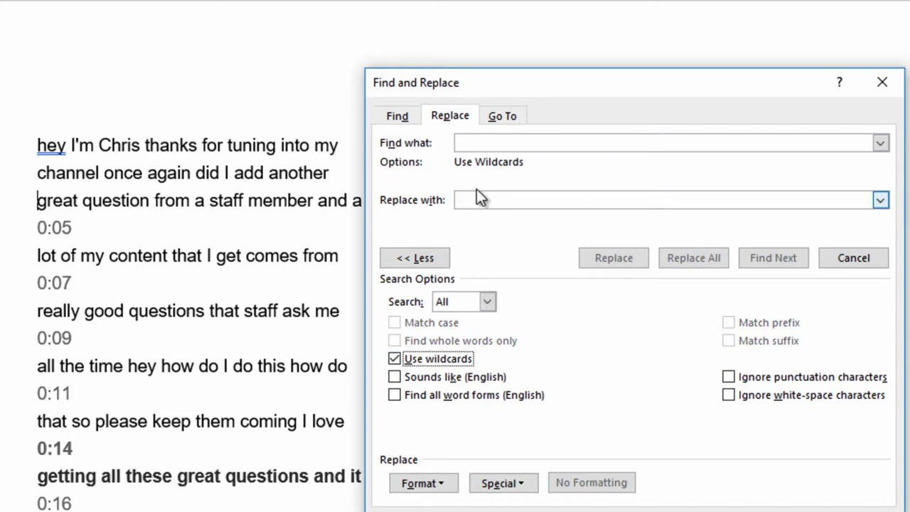
- Set the search pattern to 0: followed by two Any Character wildcards, giving 0:??
left_click(477, 142)
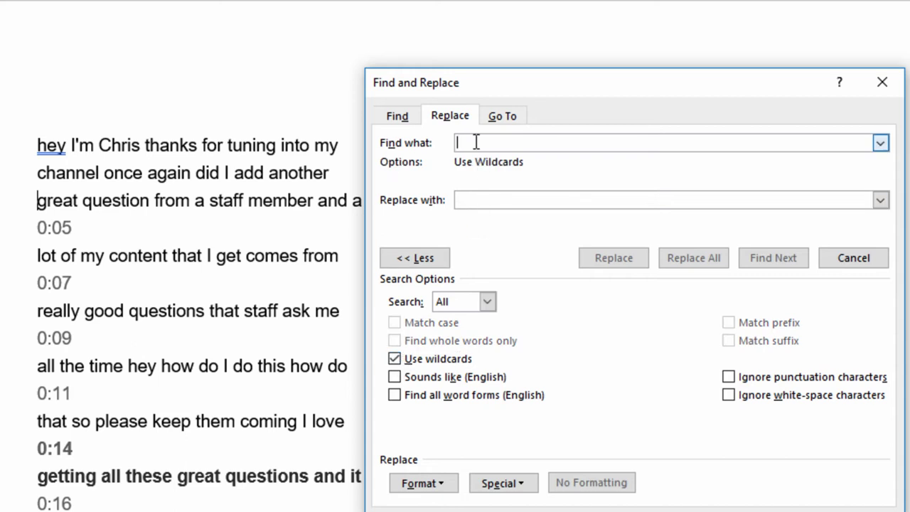
type("0:")
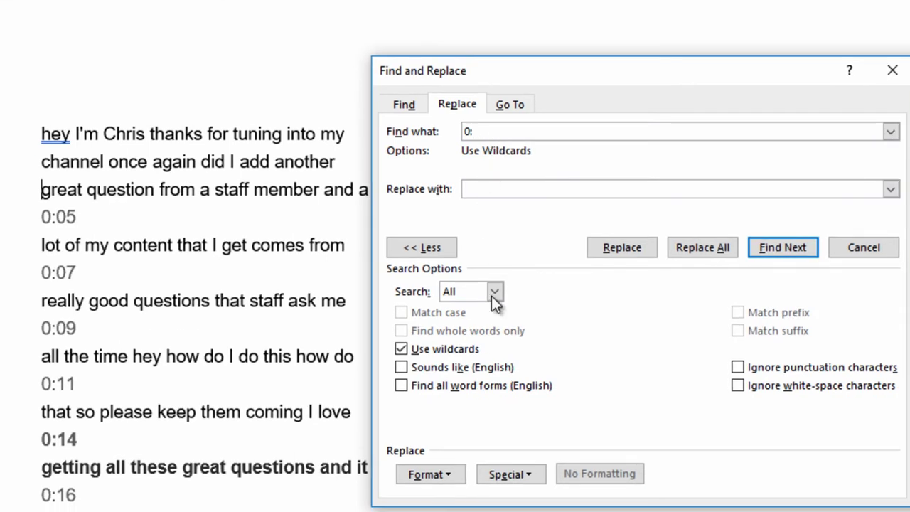
left_click(524, 473)
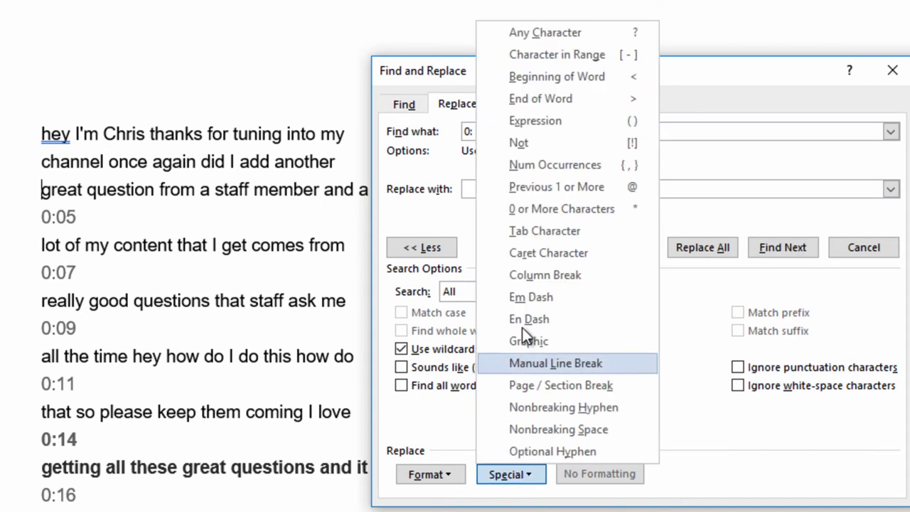
left_click(524, 34)
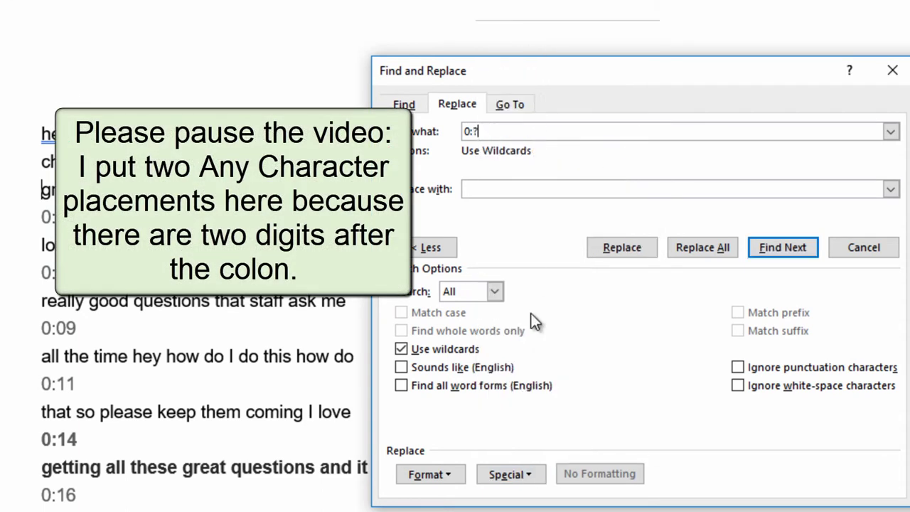
left_click(525, 476)
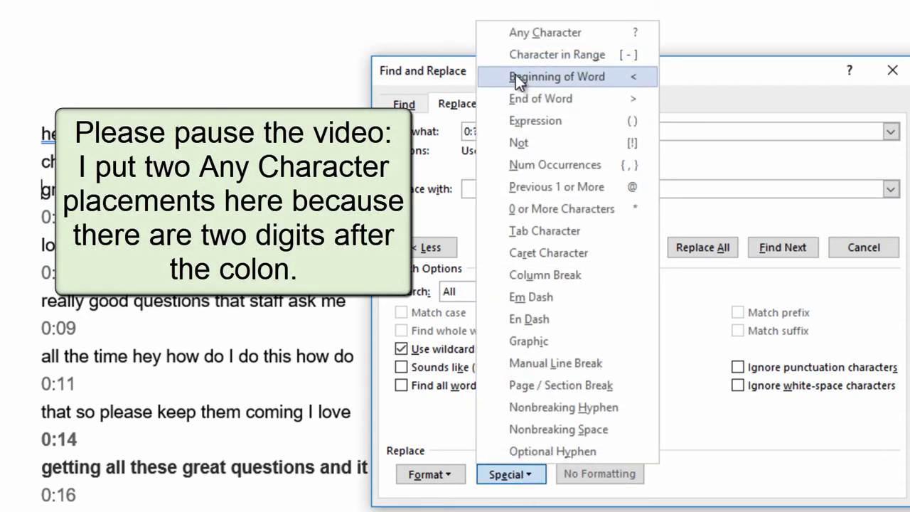
left_click(513, 35)
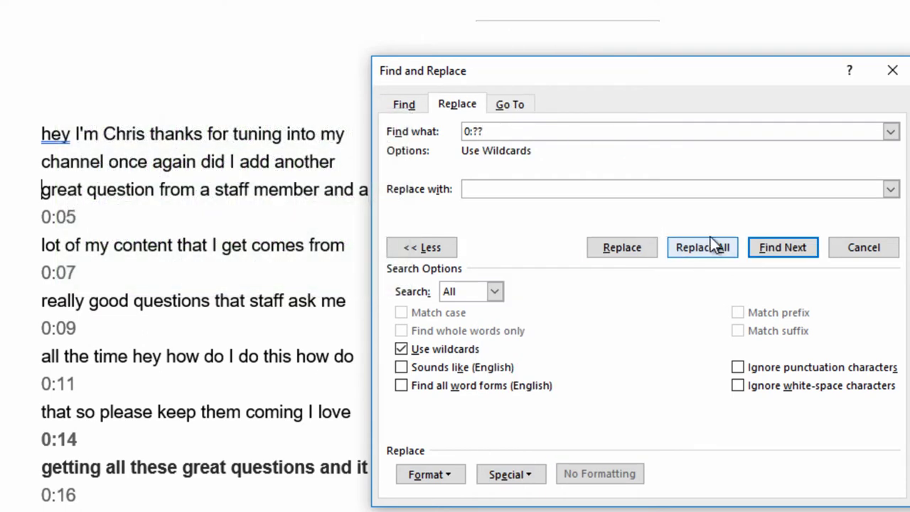
- Find the next match of 0:??, then replace all matches in the document with nothing
left_click(772, 250)
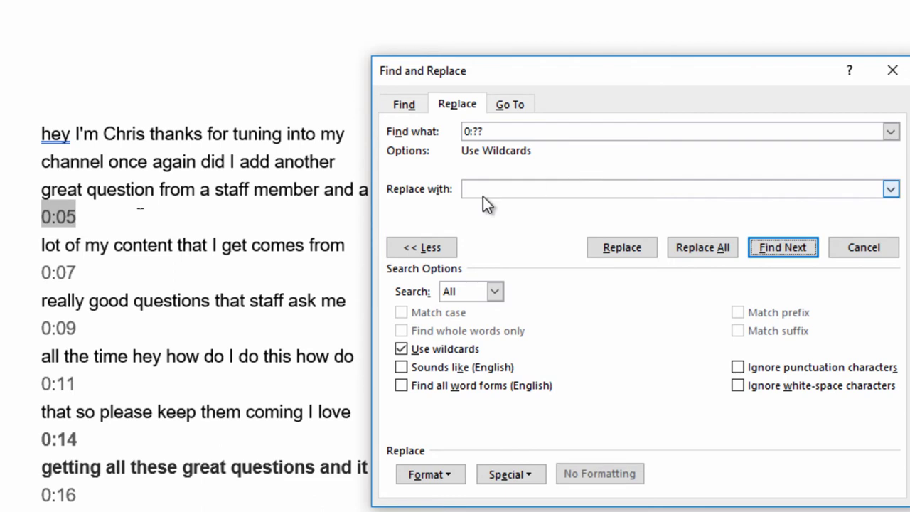
left_click(691, 246)
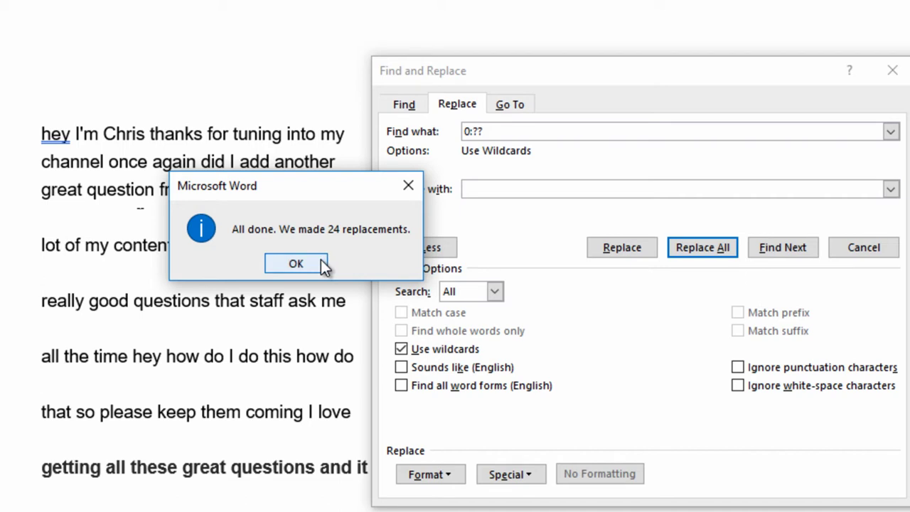
left_click(296, 264)
- Change the search pattern to 1:?? and replace all matches in the document with nothing
scroll(311, 313, "down", 2)
scroll(241, 427, "down", 3)
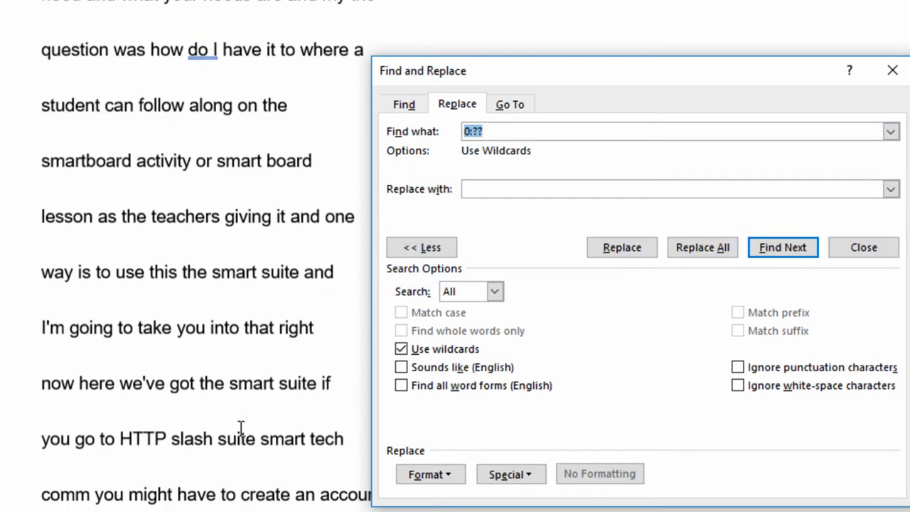
scroll(241, 427, "down", 10)
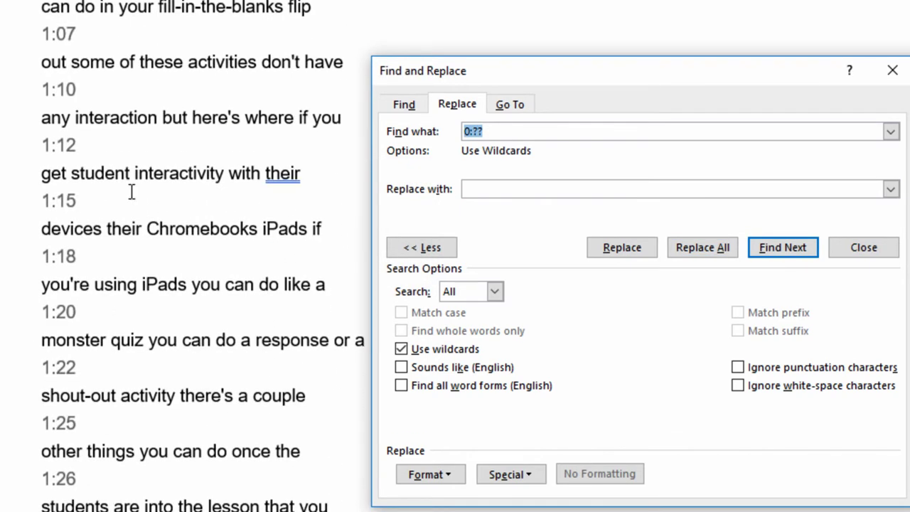
scroll(244, 149, "up", 2)
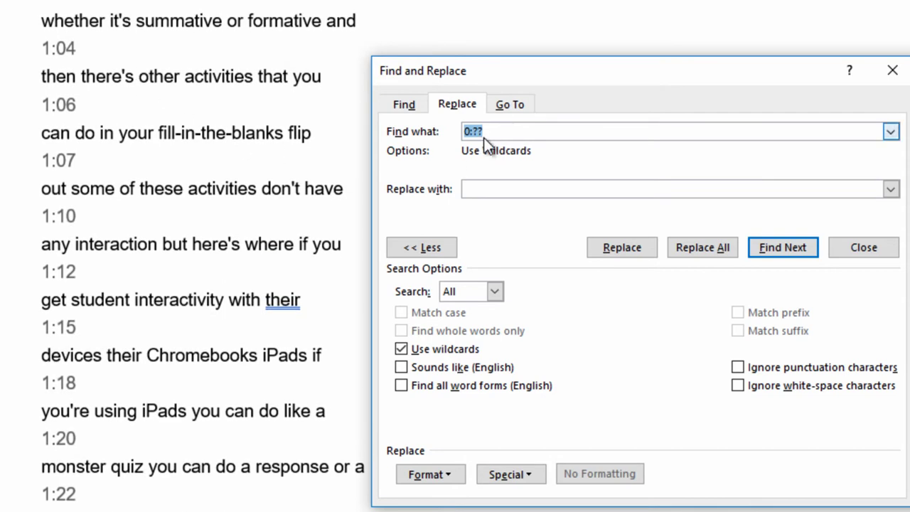
left_click(470, 126)
left_click(480, 192)
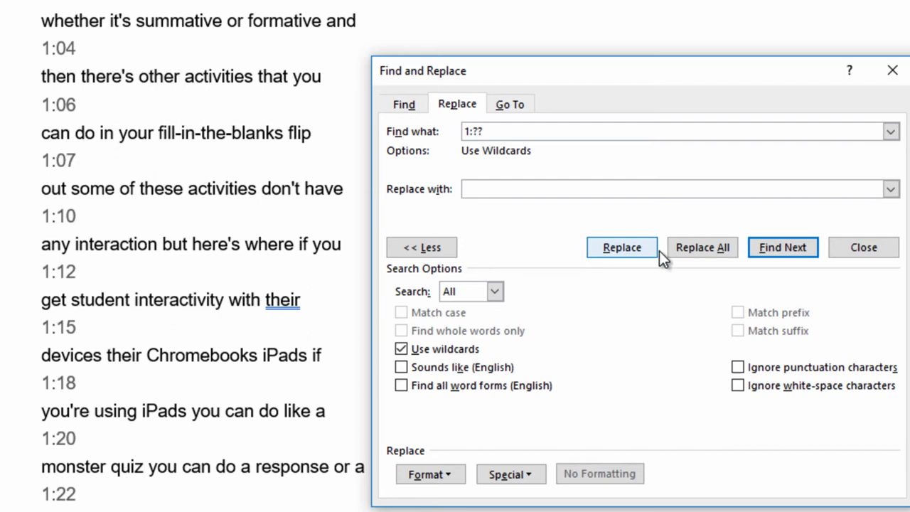
left_click(712, 244)
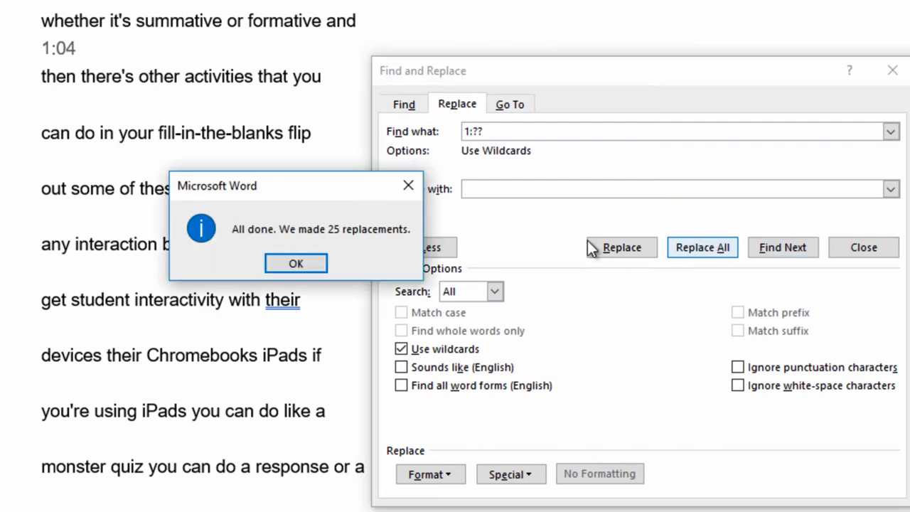
- Set the search term to the Paragraph Mark code ^p with an empty replacement, and show the document's paragraph marks
left_click(296, 264)
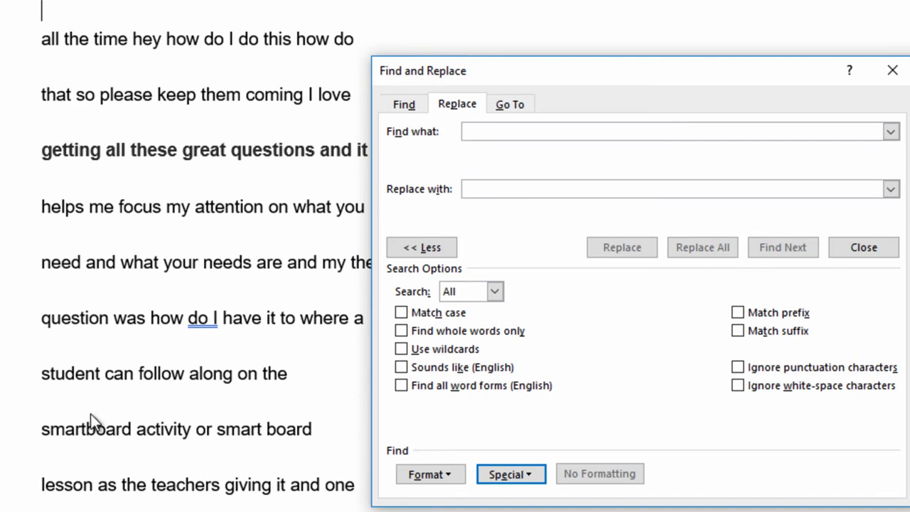
scroll(89, 446, "up", 5)
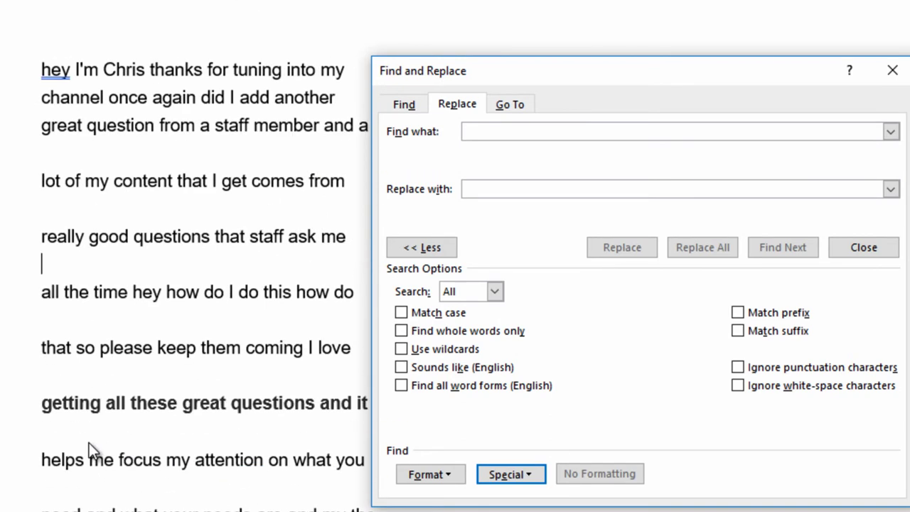
left_click(504, 134)
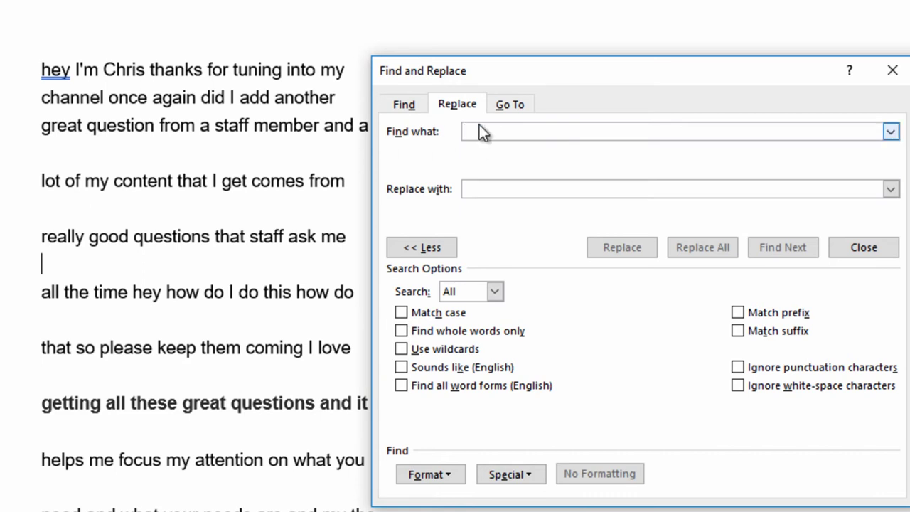
left_click(523, 476)
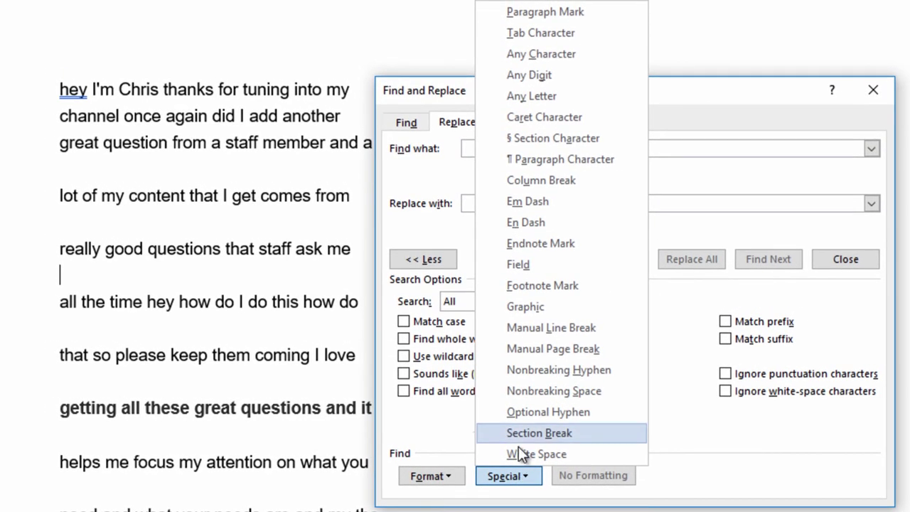
left_click(509, 19)
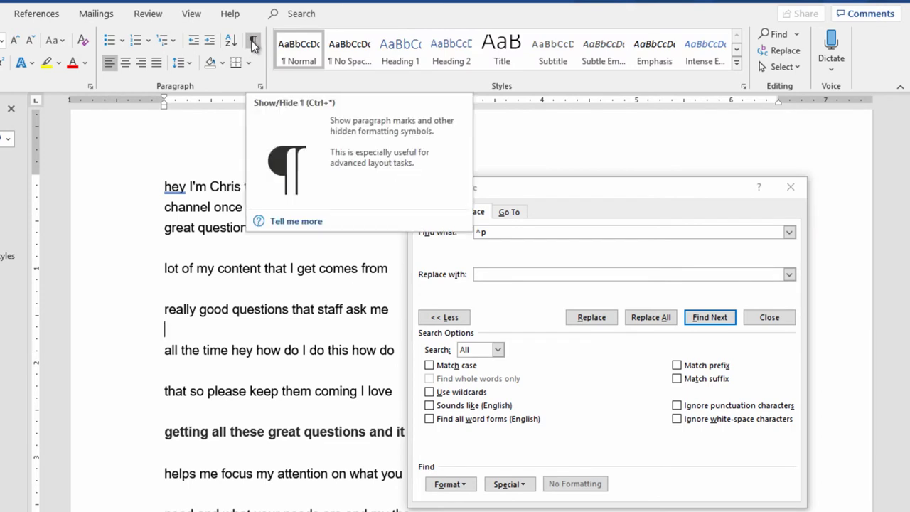
left_click(253, 44)
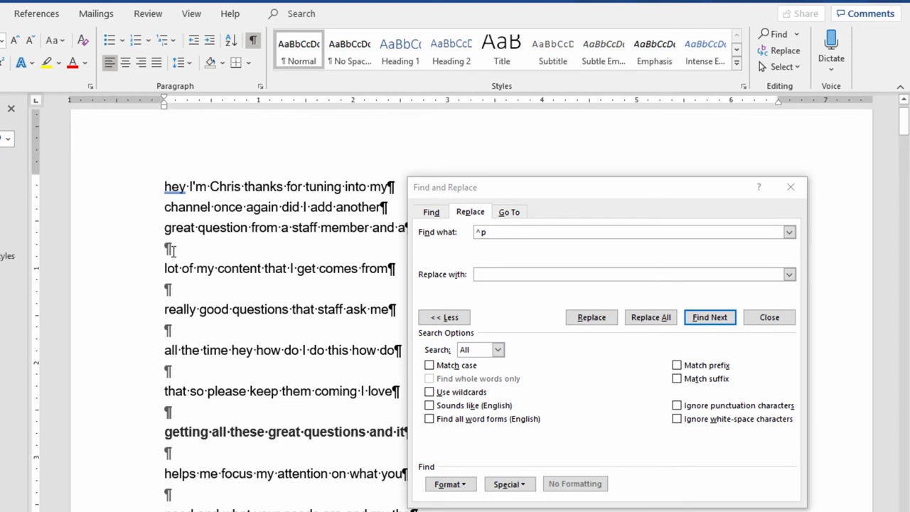
- From the first blank line, replace each blank line's paragraph mark with nothing, one at a time, through the one above "getting all these great questions and it"
left_click(177, 250)
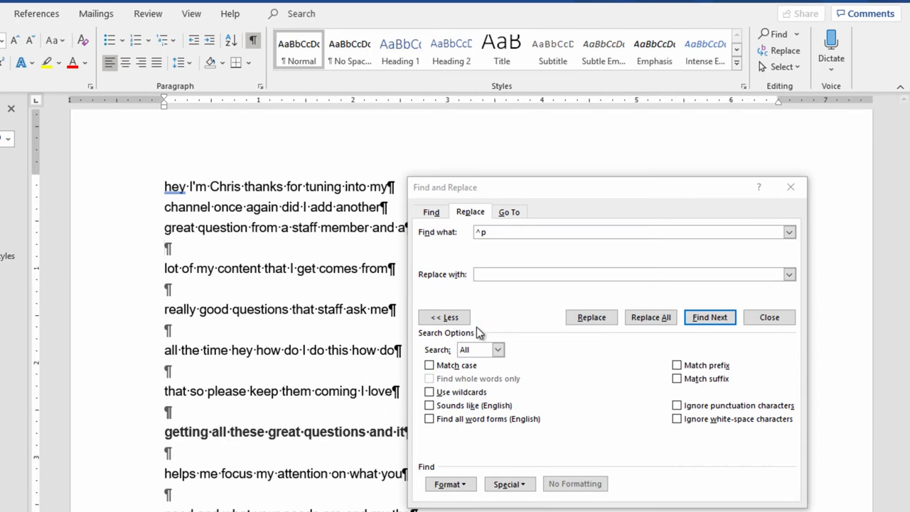
left_click(687, 322)
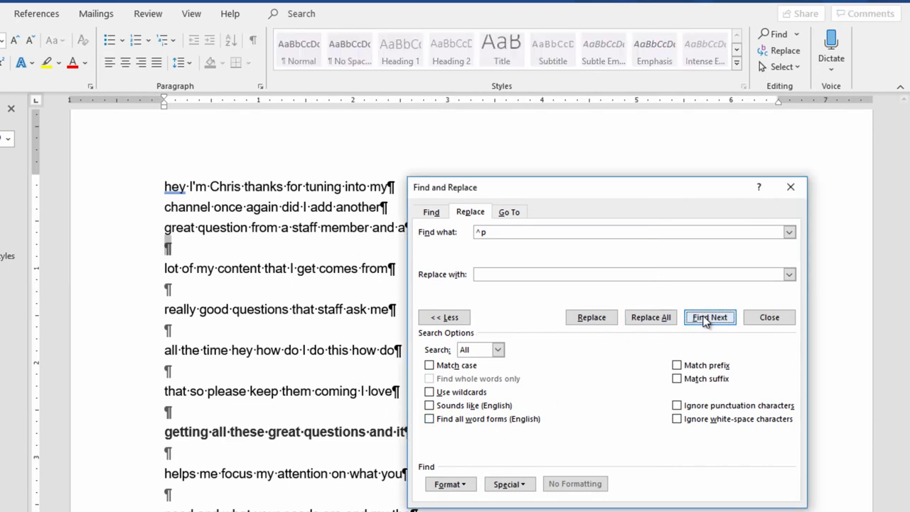
left_click(587, 321)
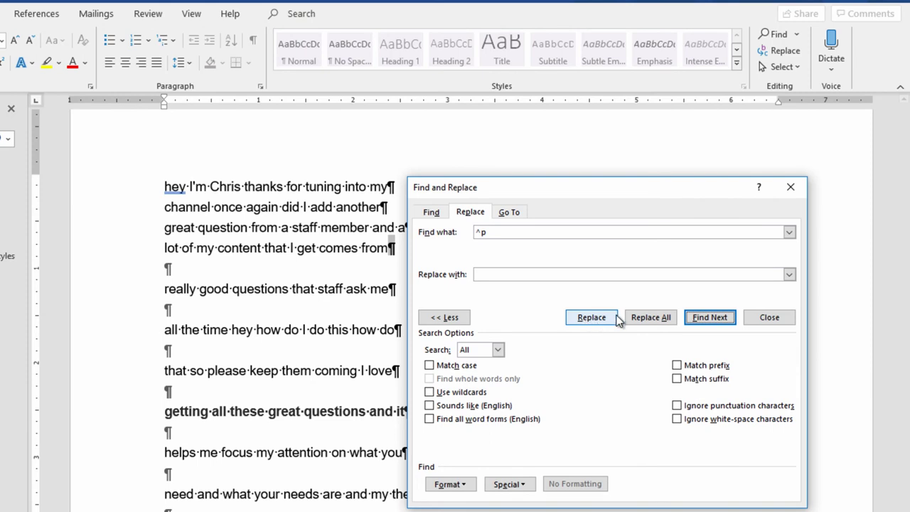
left_click(697, 321)
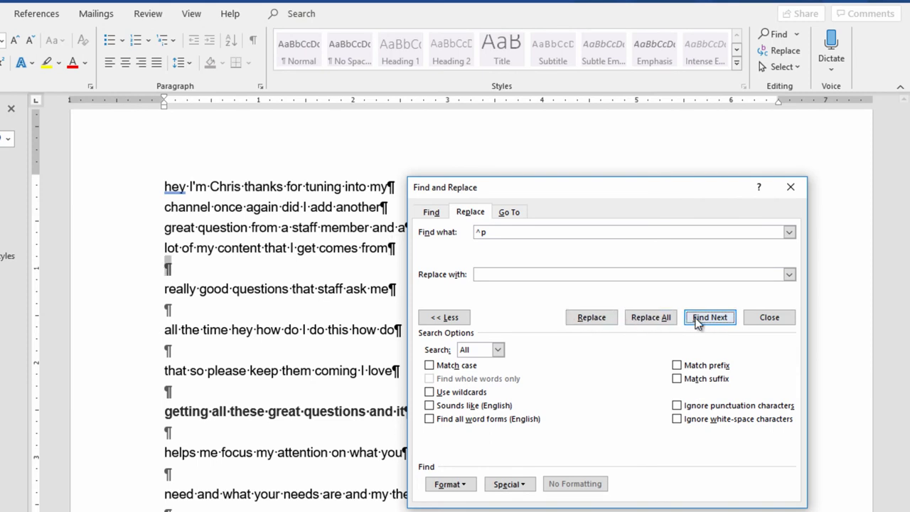
left_click(601, 322)
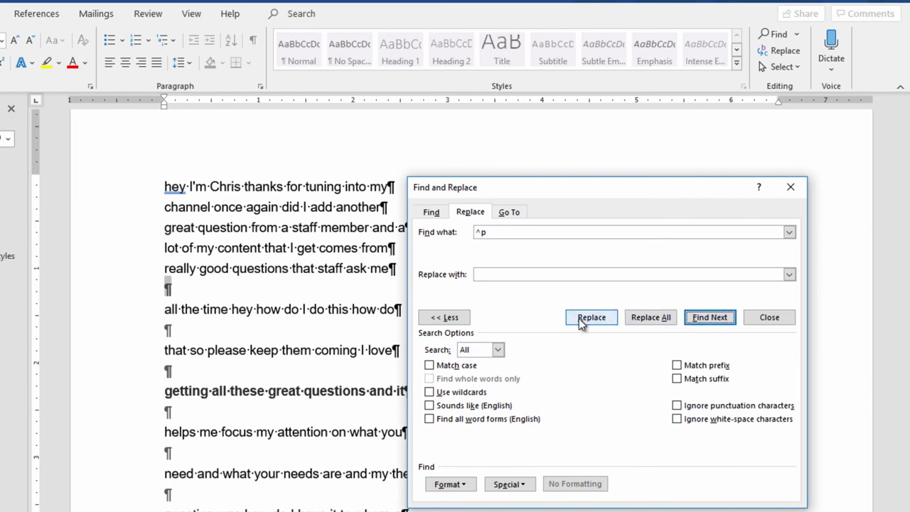
left_click(579, 319)
left_click(709, 317)
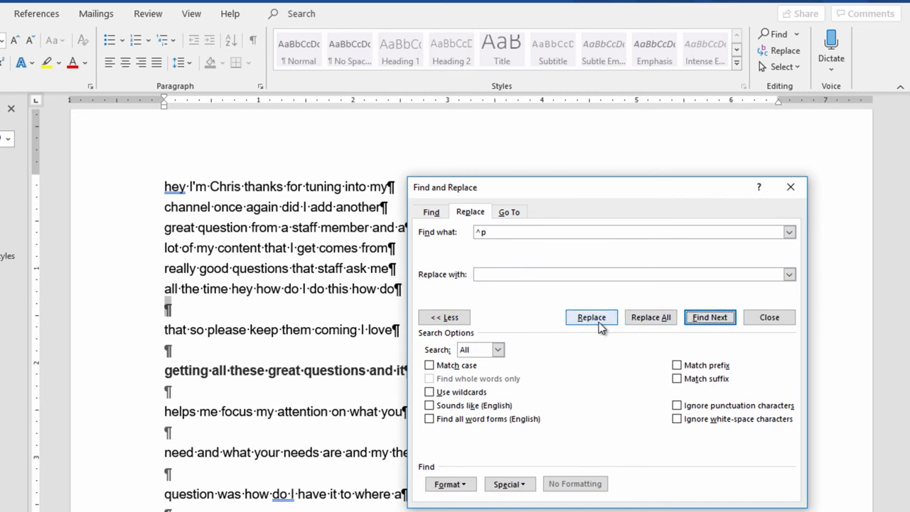
left_click(593, 320)
left_click(709, 317)
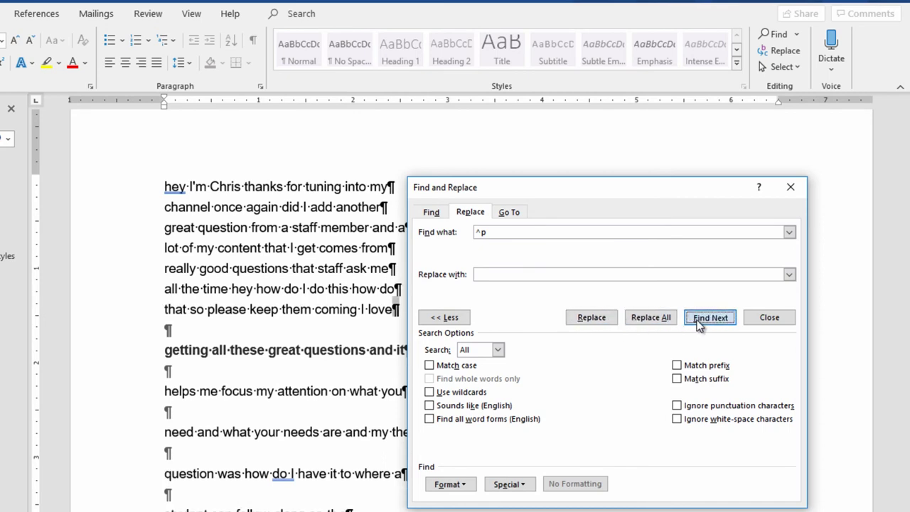
left_click(593, 318)
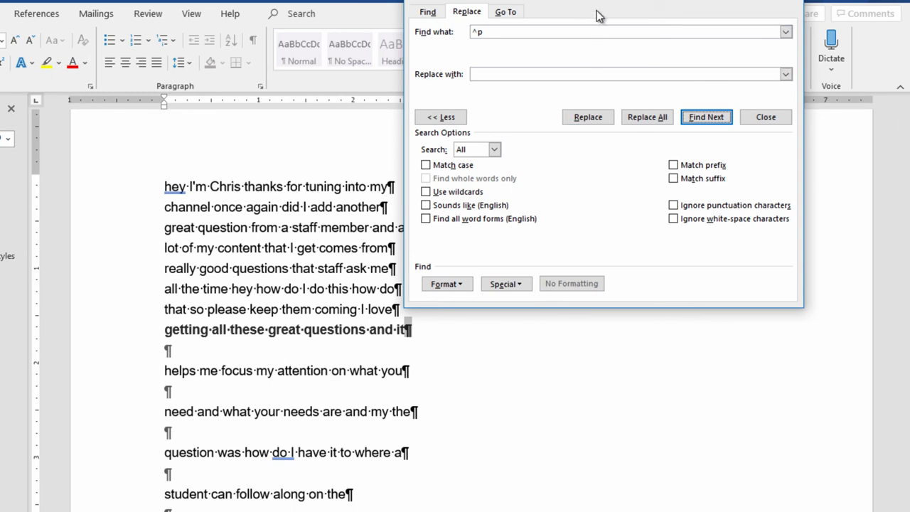
left_click_drag(600, 3, 619, 201)
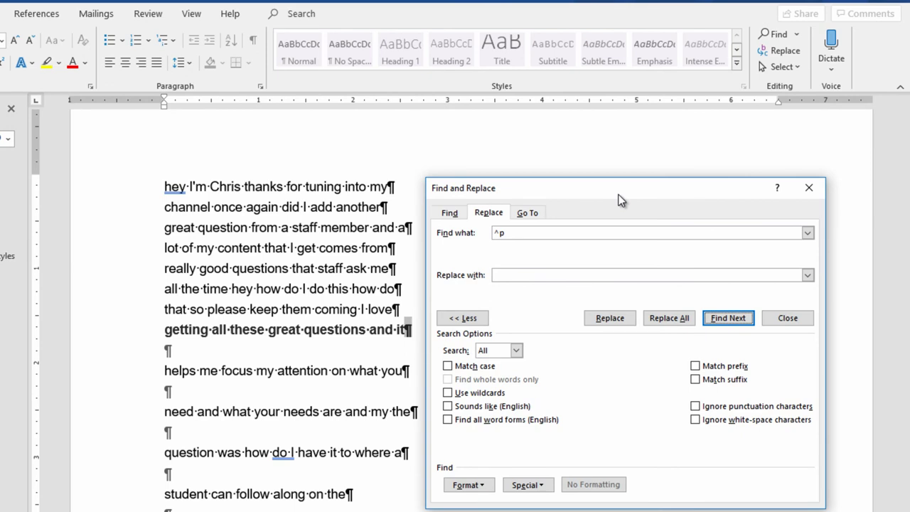